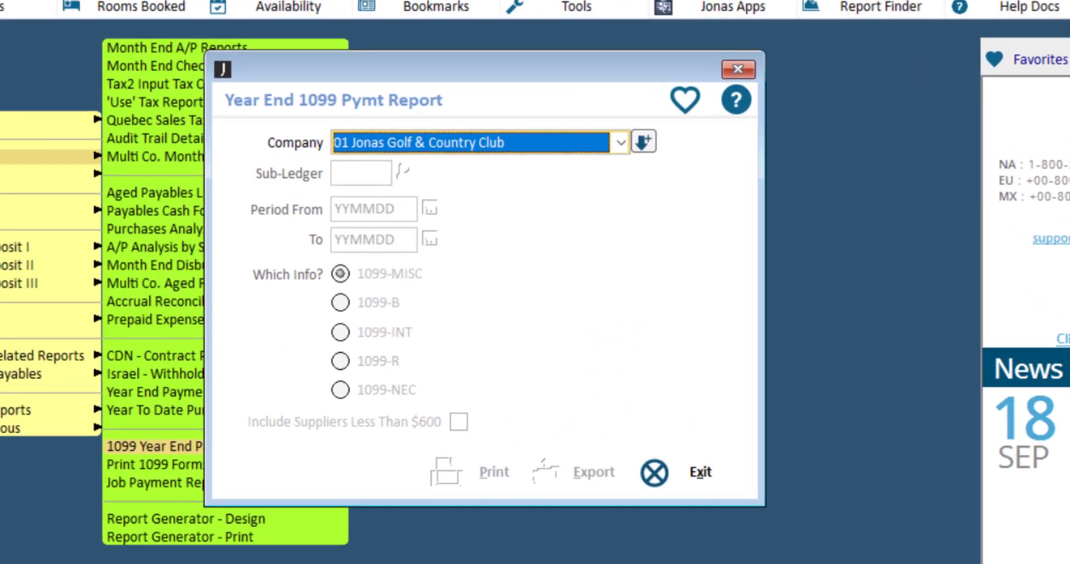
Step: Accept company 01 in the Year End 1099 Pymt Report dialog and move to the sub-ledger
key("Return")
key("Return")
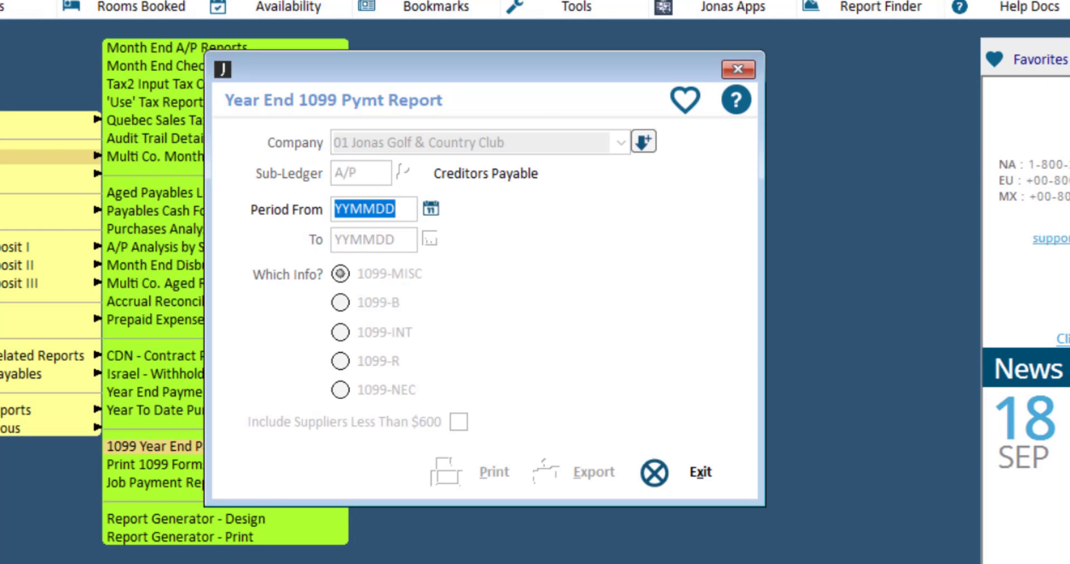
Step: Run the report for periods 200101 to 201231 with 1099-MISC information
type("200101")
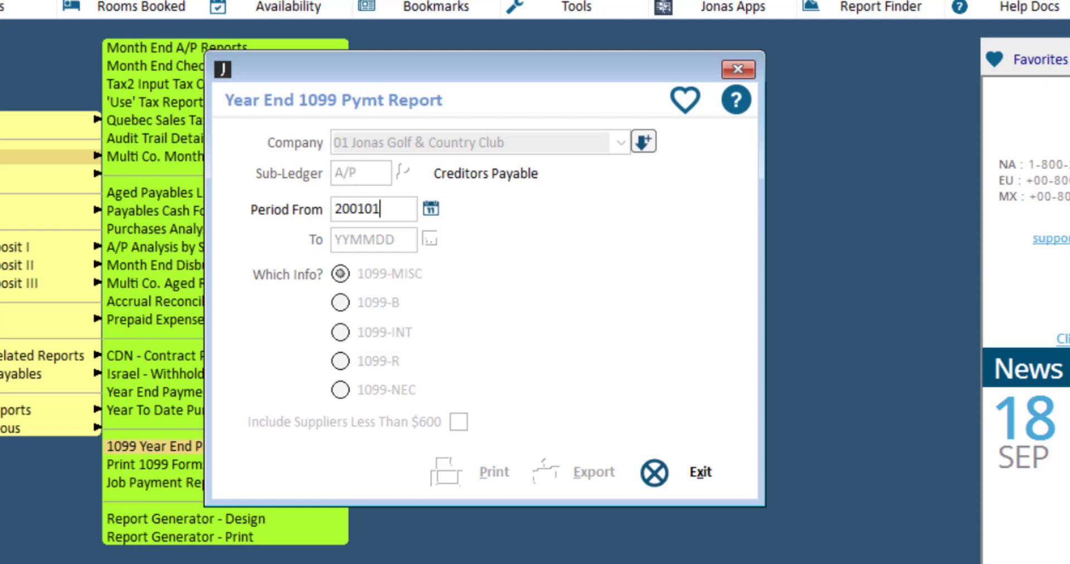
key("Tab")
type("201231")
key("Tab")
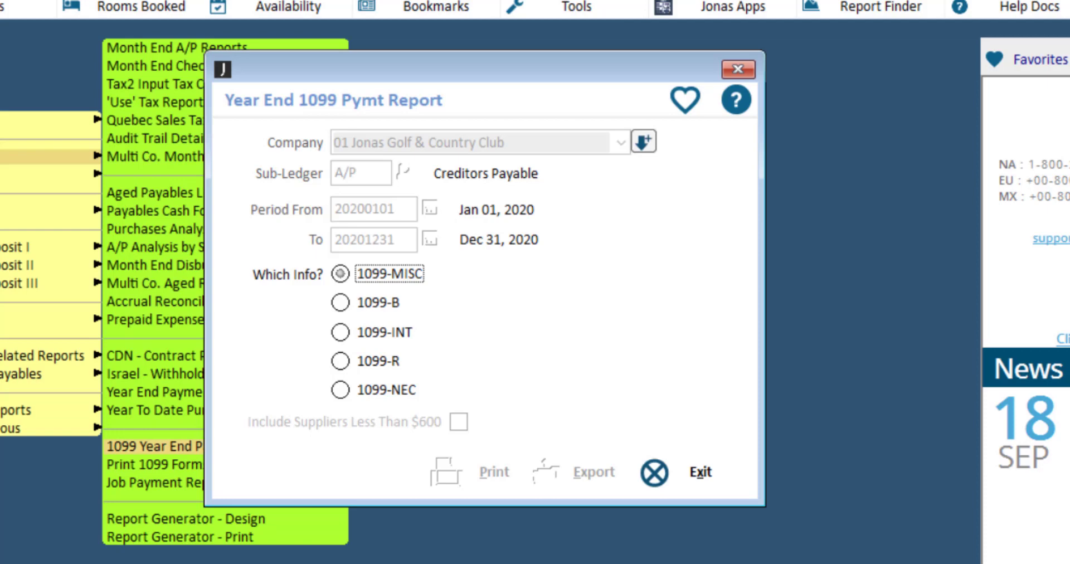
left_click(377, 273)
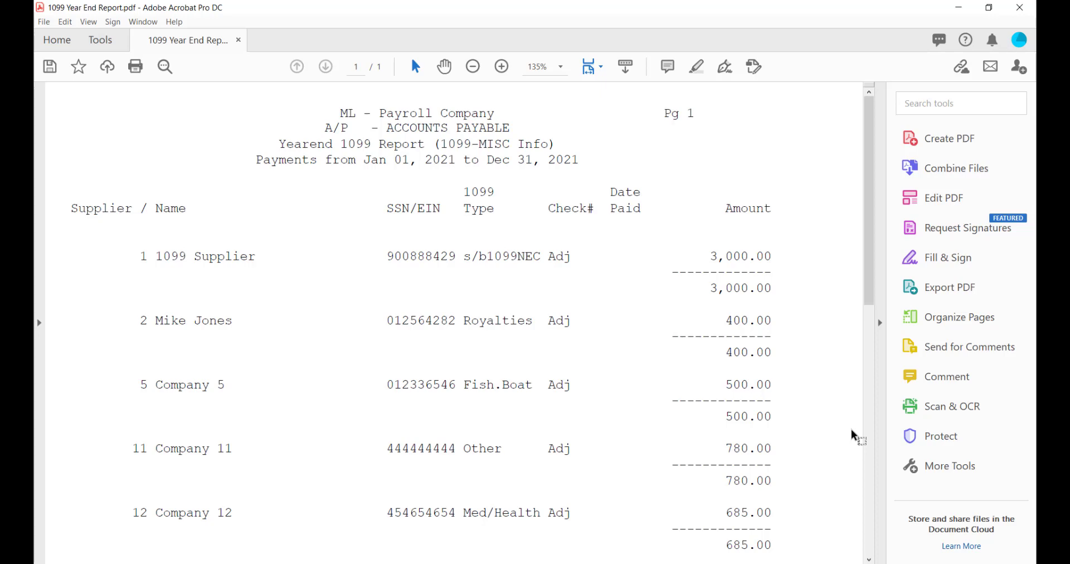
Step: Scroll down through the 1099 Year End Report PDF to the End of Report
scroll(852, 435, "down", 10)
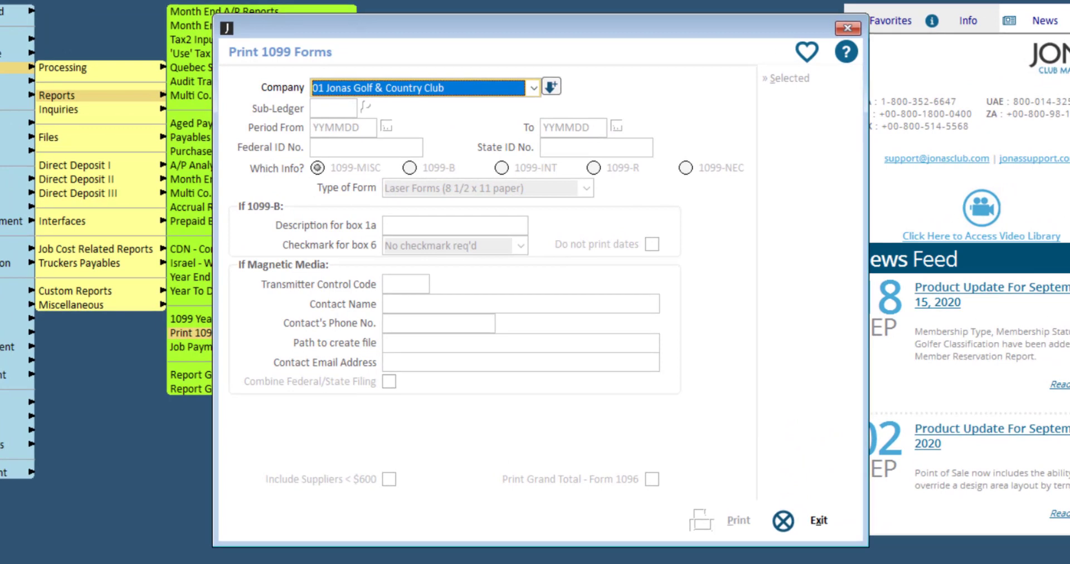
Step: Choose the A/P sub-ledger and set the 1099 forms period from 20200101 to 201231
key("Tab")
key("F2")
key("Return")
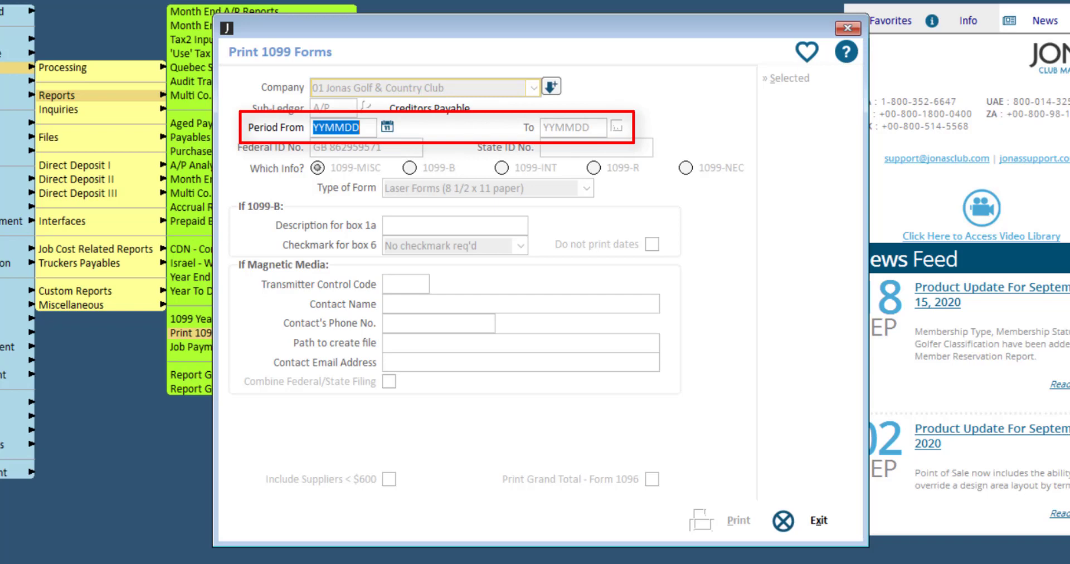
type("2")
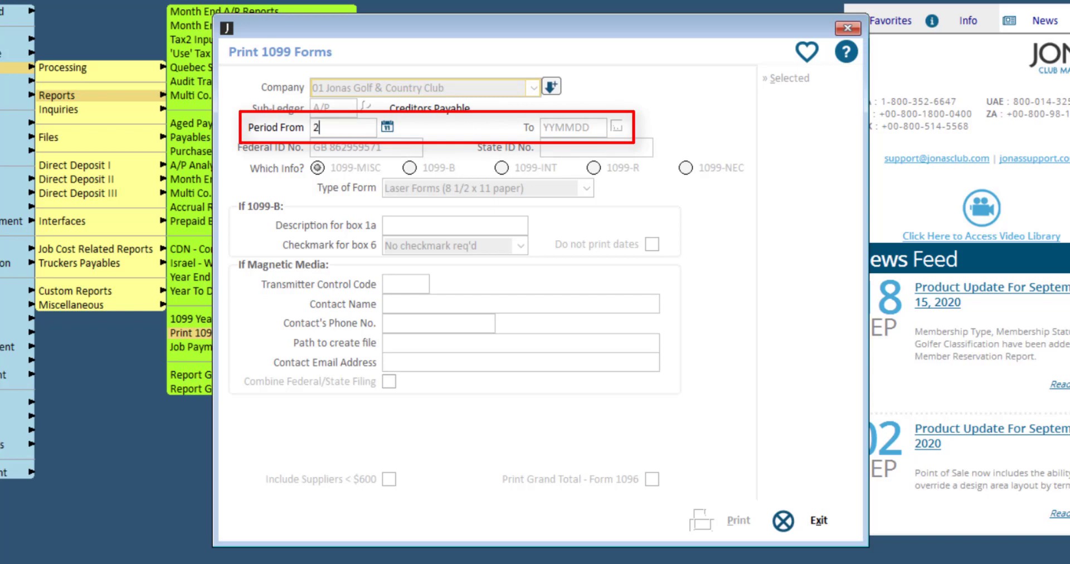
type("0200101")
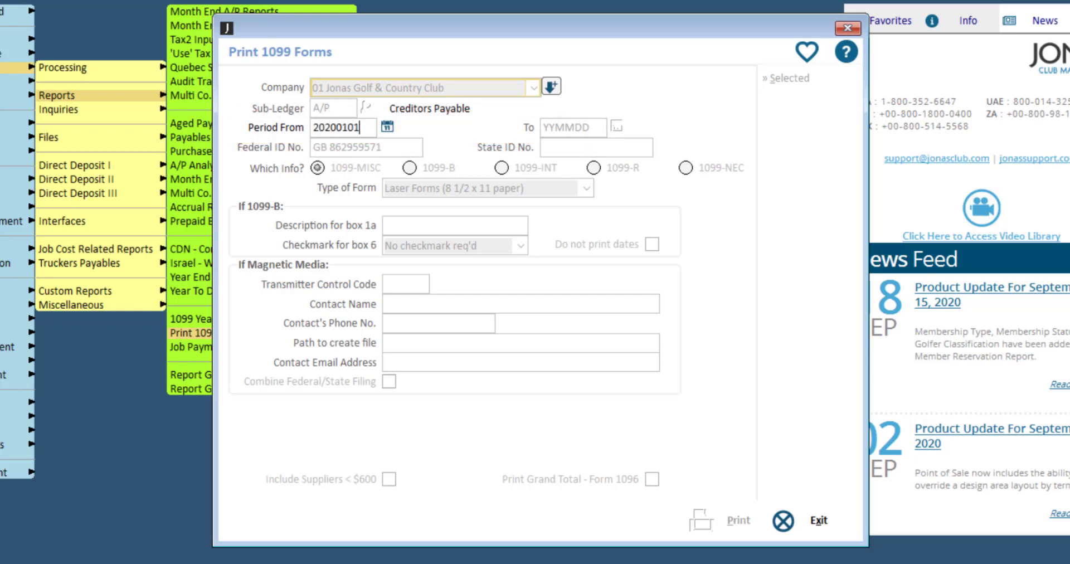
key("Tab")
type("201231")
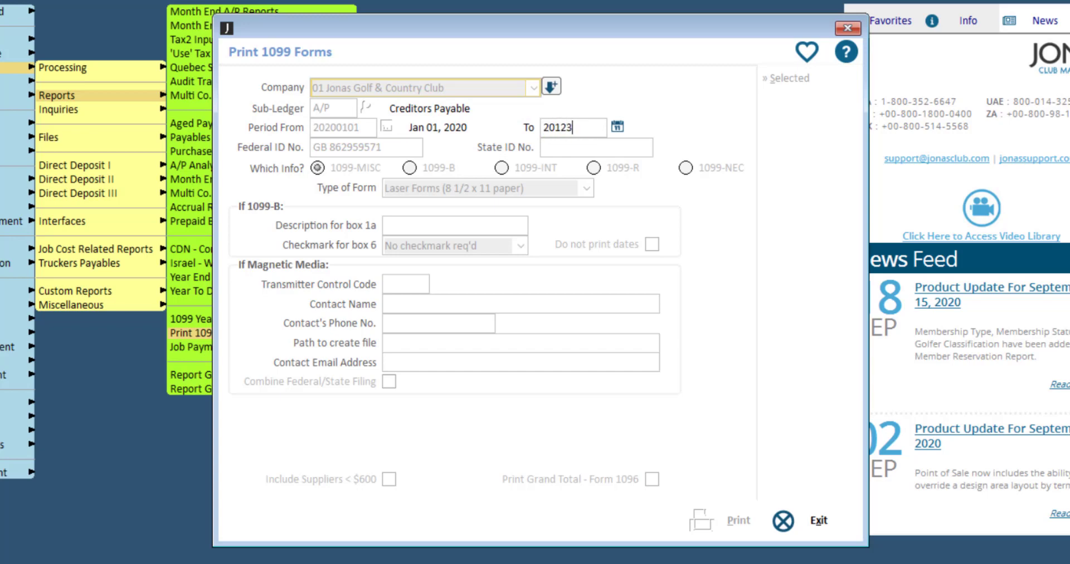
key("Tab")
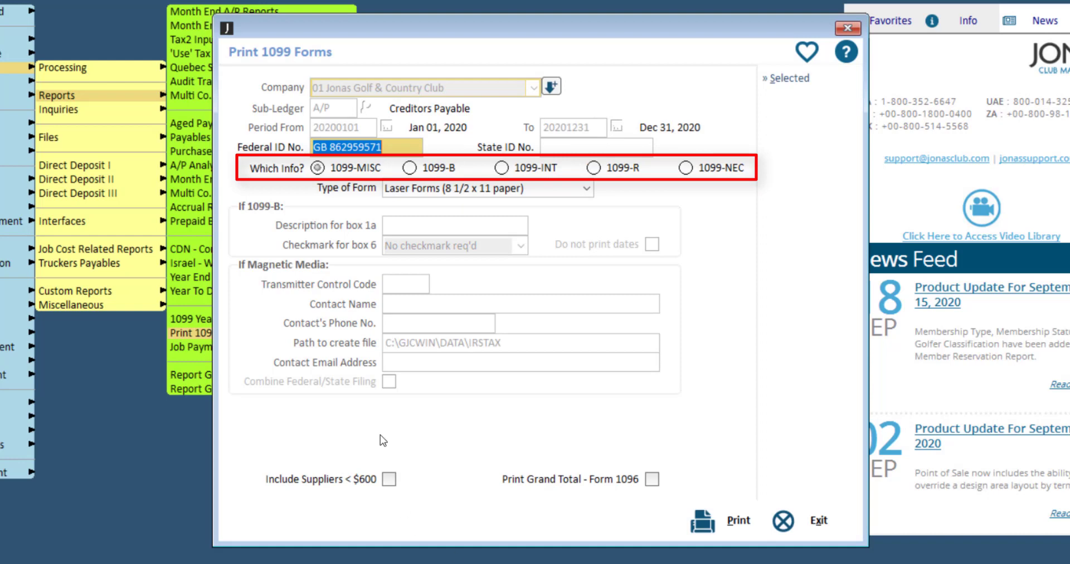
left_click(410, 168)
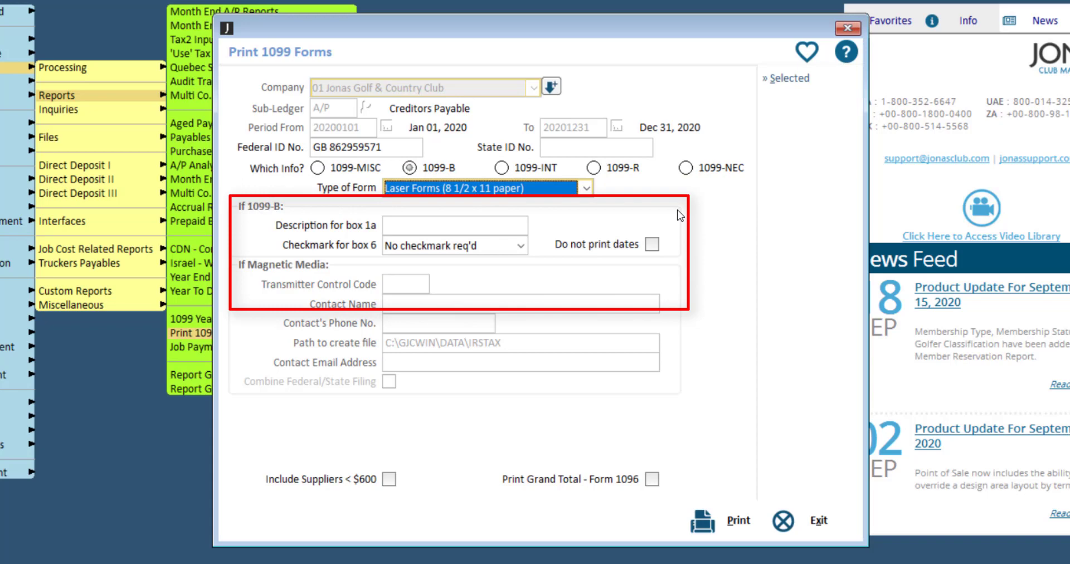
left_click(520, 247)
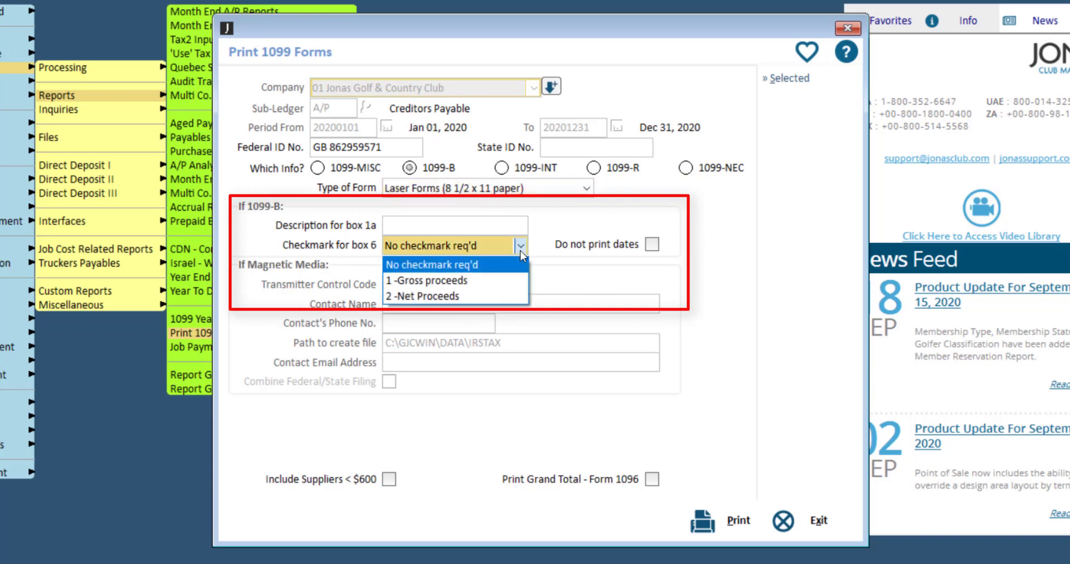
left_click(546, 228)
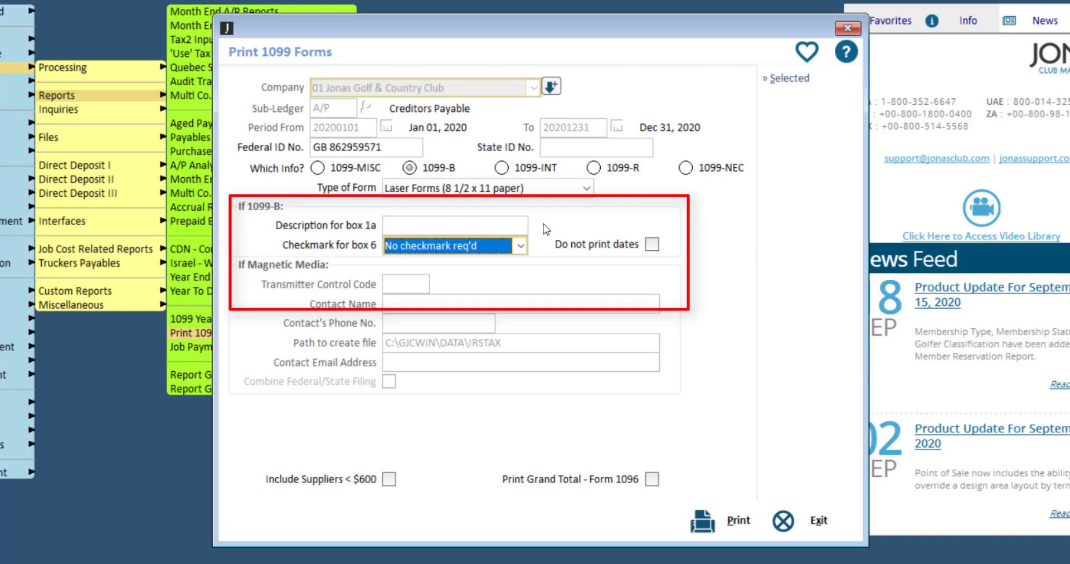
left_click(326, 171)
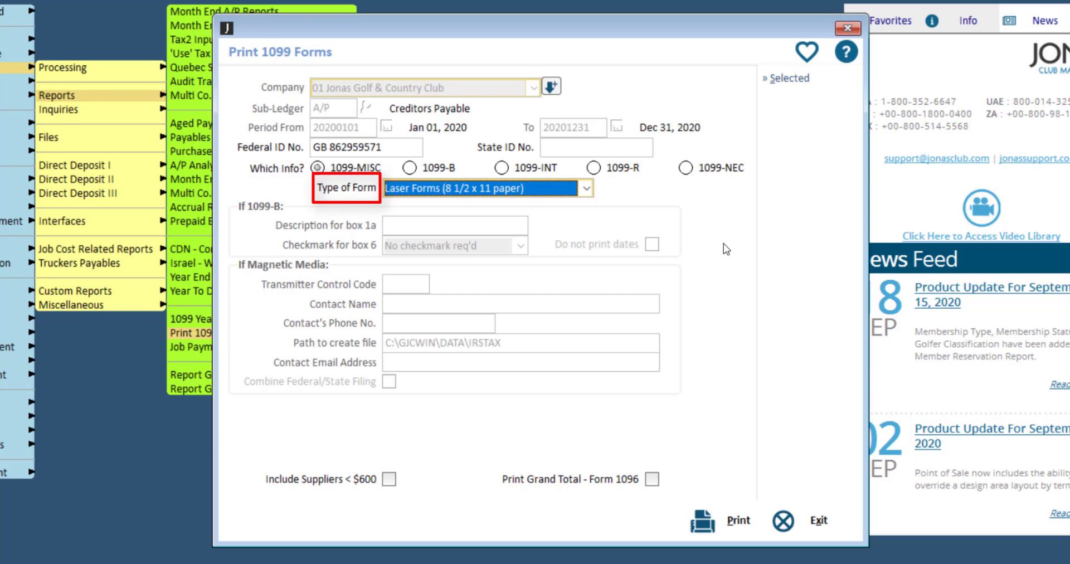
Step: Set Type of Form to Magnetic Media and acknowledge the created IRSTAX2019 file
left_click(587, 189)
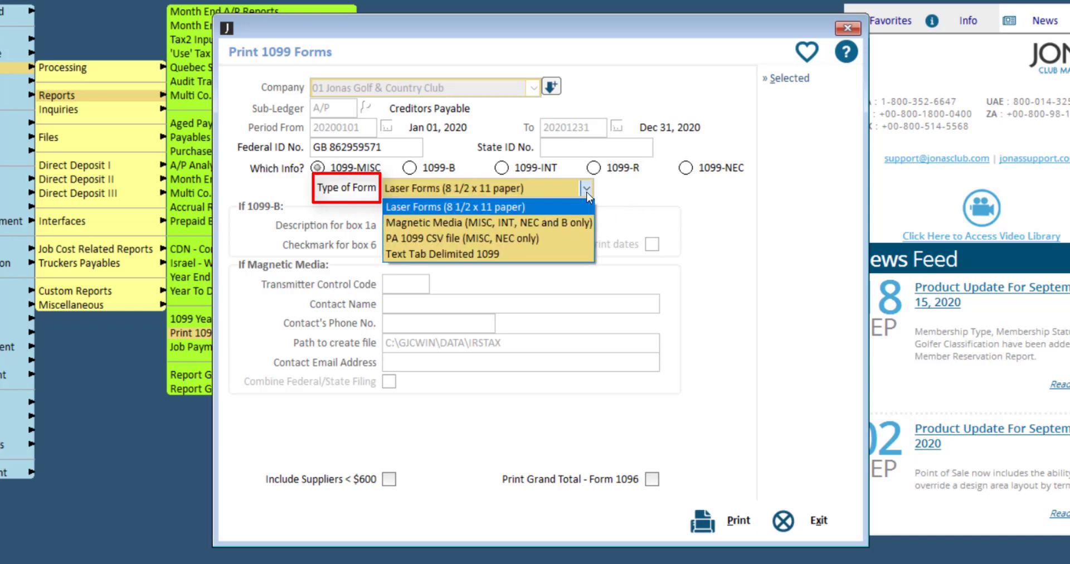
left_click(580, 222)
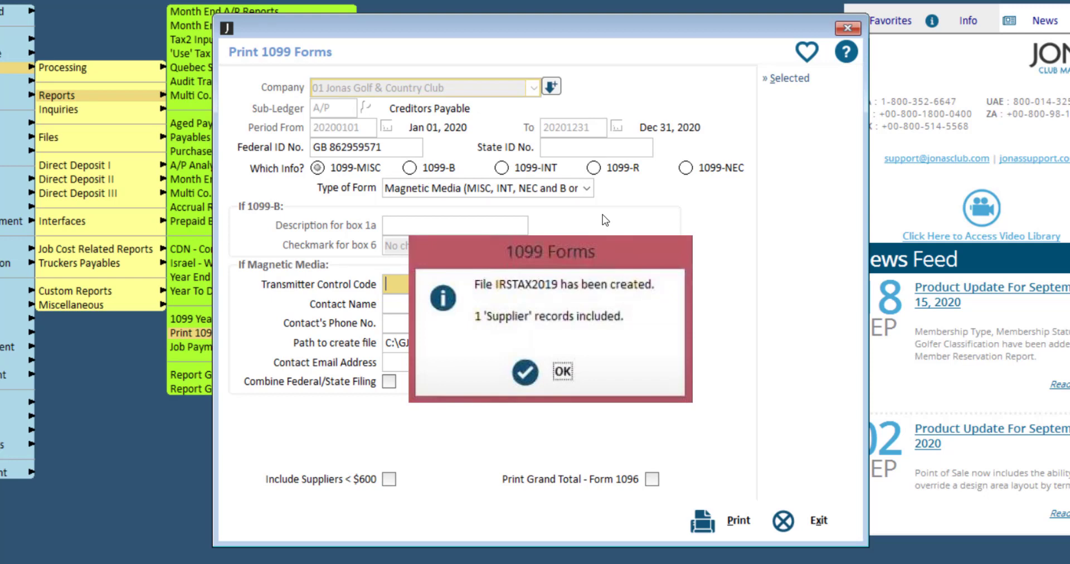
key("Return")
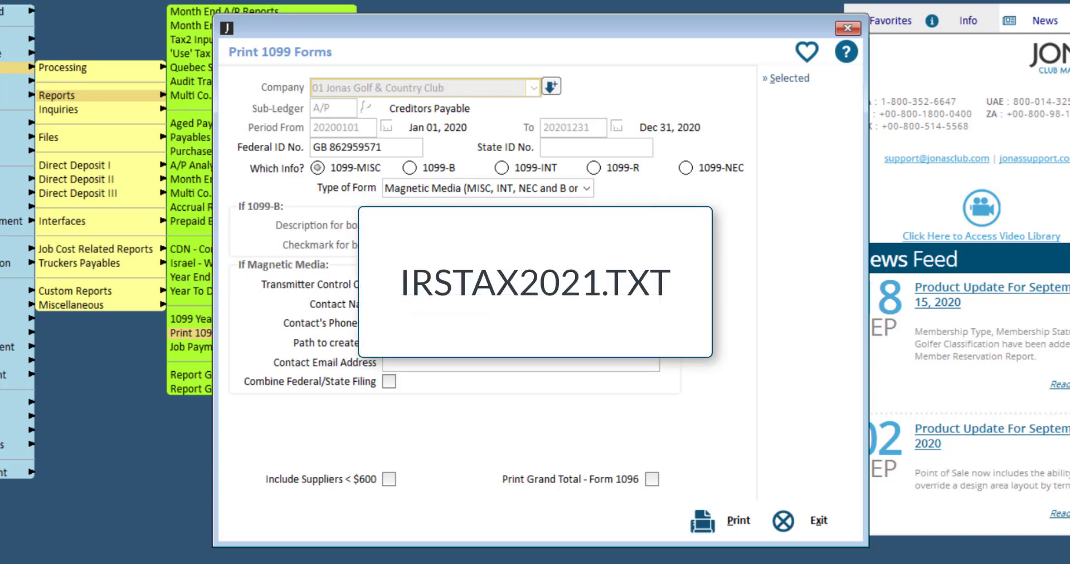
Step: Switch Type of Form back to Laser Forms, check Selected suppliers, and print to Microsoft Print to PDF
left_click(587, 190)
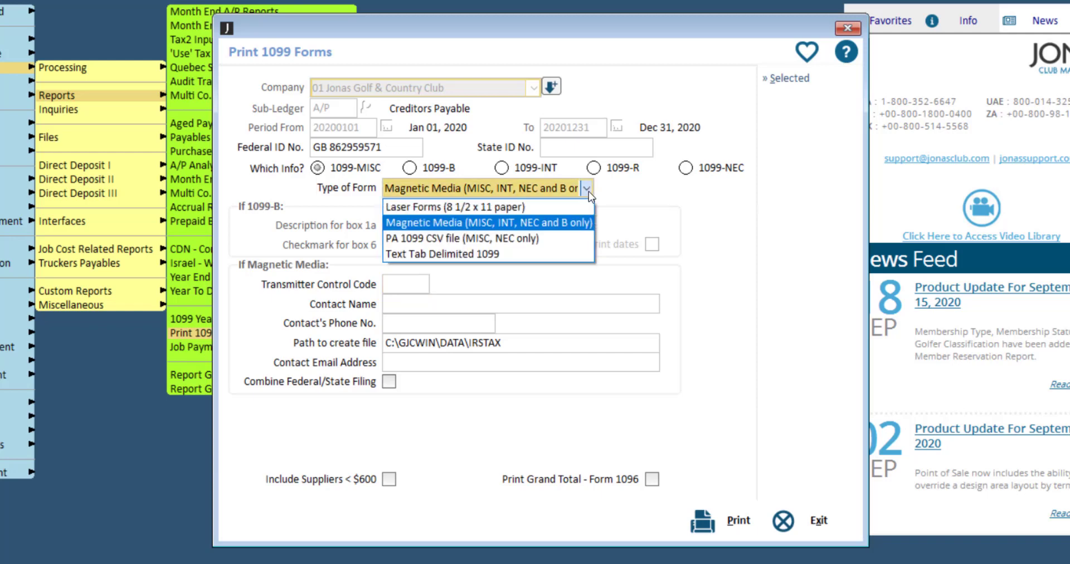
left_click(455, 207)
left_click(829, 80)
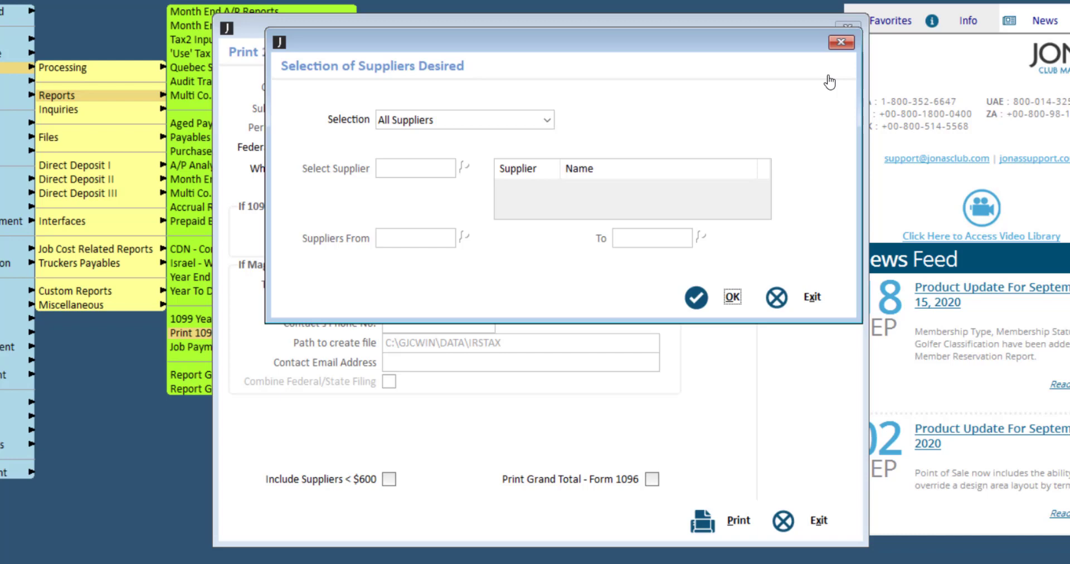
left_click(841, 42)
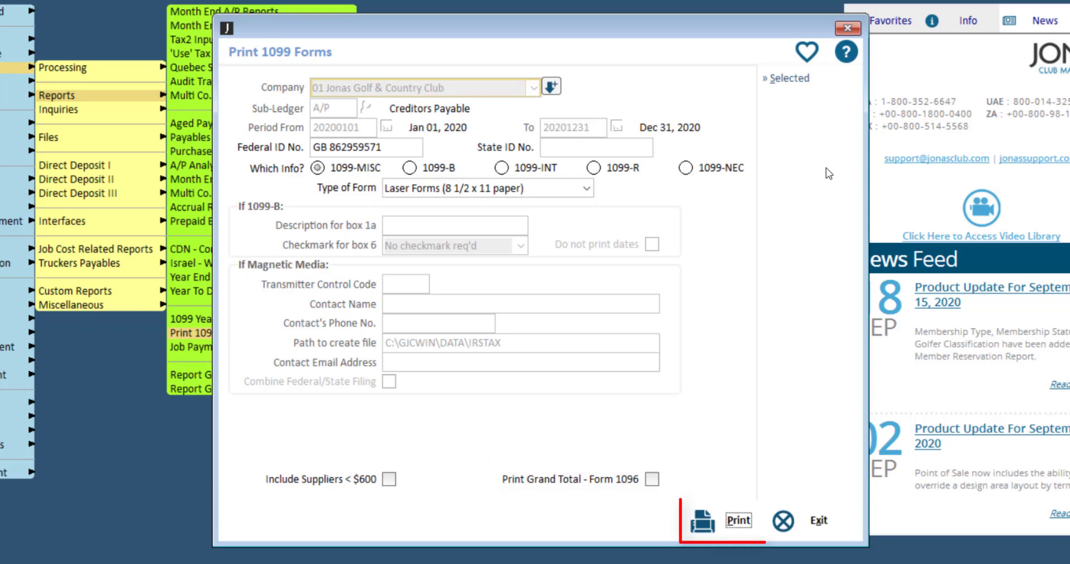
left_click(735, 525)
left_click(305, 208)
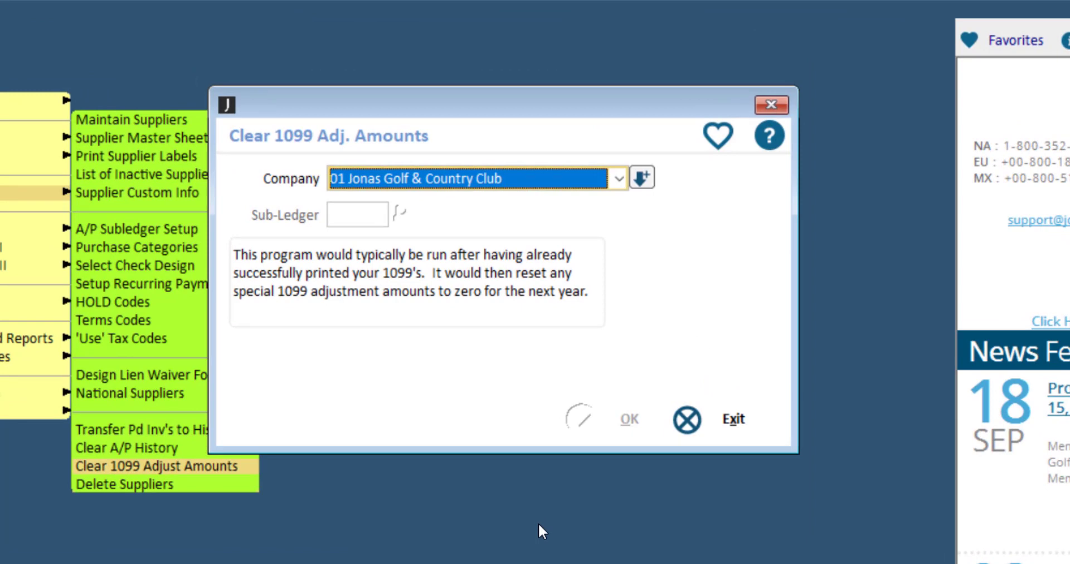
Step: Confirm company 01 in Clear 1099 Adj. Amounts and look up the sub-ledgers
key("Return")
key("Return")
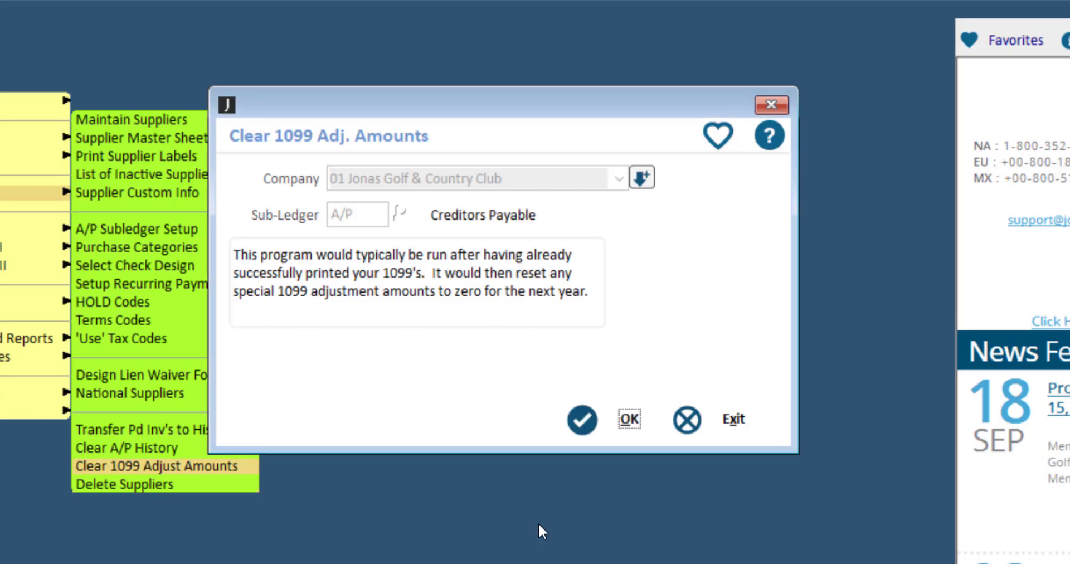